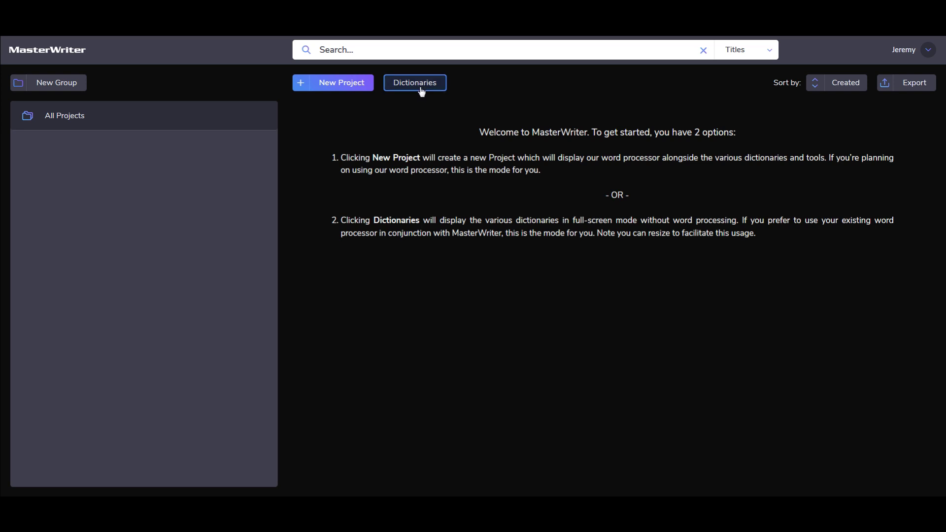
Create a new project named 'Sample Page' and place the cursor in its empty page.
{"action": "left_click", "coordinate": [334, 89]}
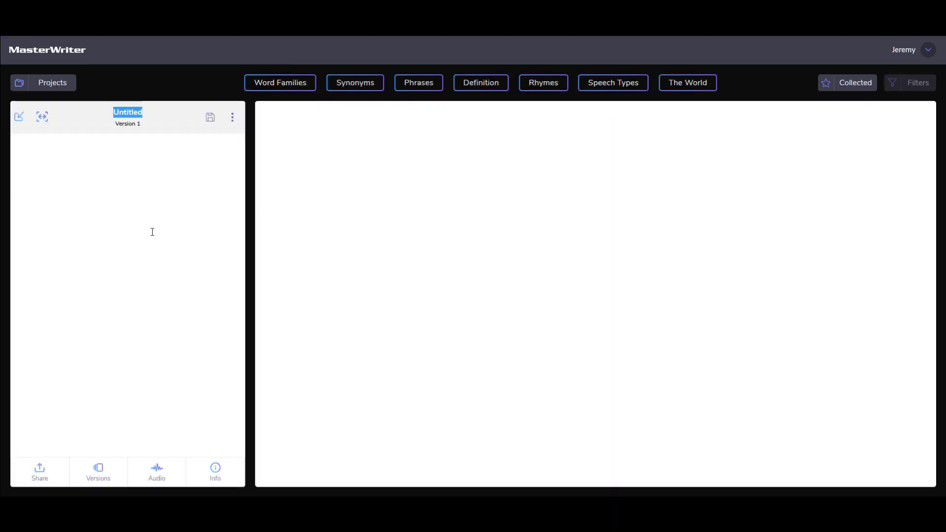
{"action": "type", "text": "Sample"}
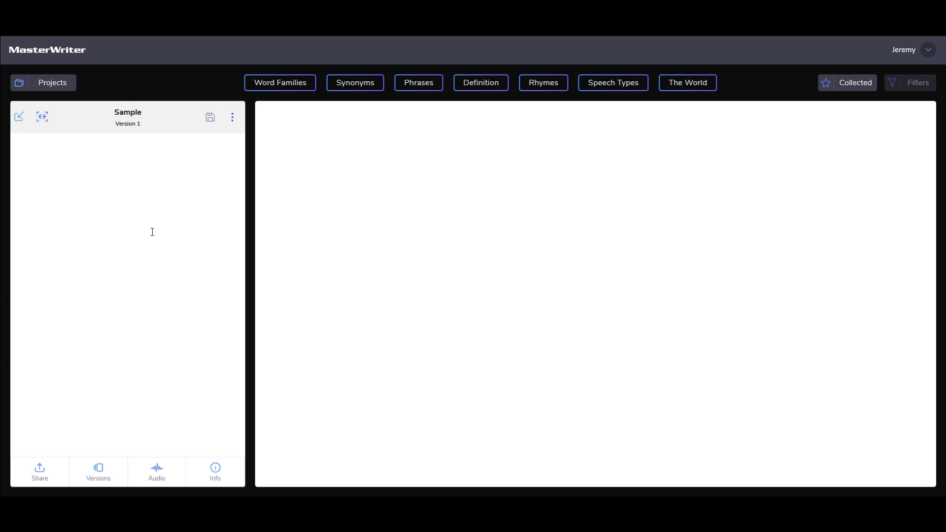
{"action": "type", "text": " Page"}
{"action": "left_click", "coordinate": [90, 170]}
{"action": "left_click", "coordinate": [232, 119]}
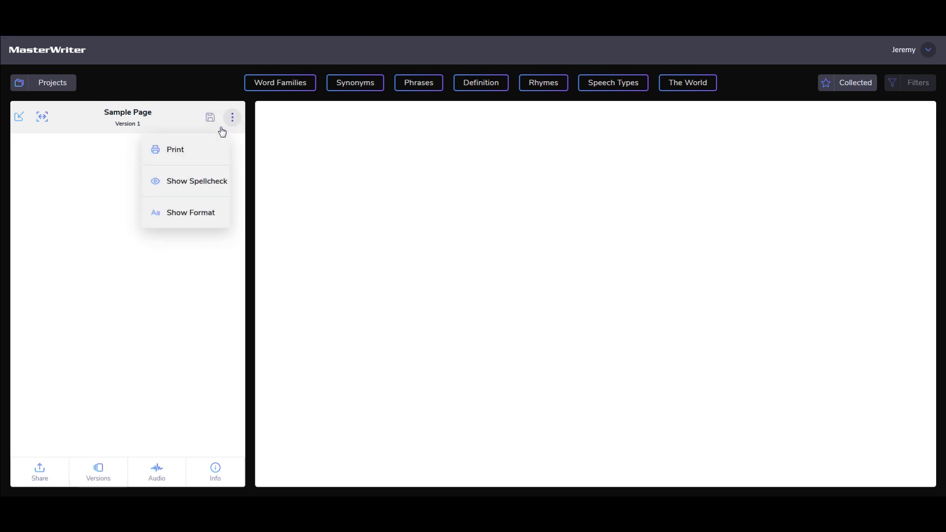
{"action": "left_click", "coordinate": [232, 124]}
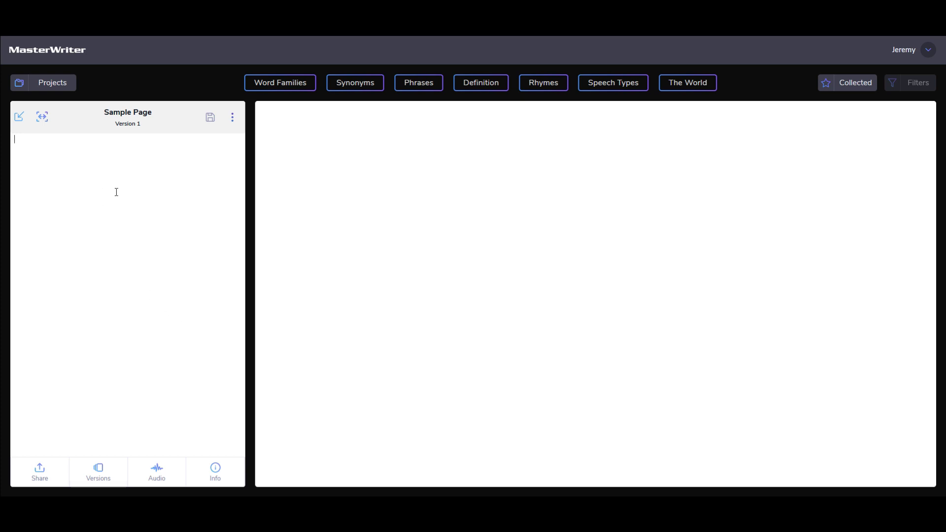
Write 'Hi, I want to learn more about MasterWriter. I think it's awesome.' and correct the typo.
{"action": "type", "text": "Hi, I want to learn more about "}
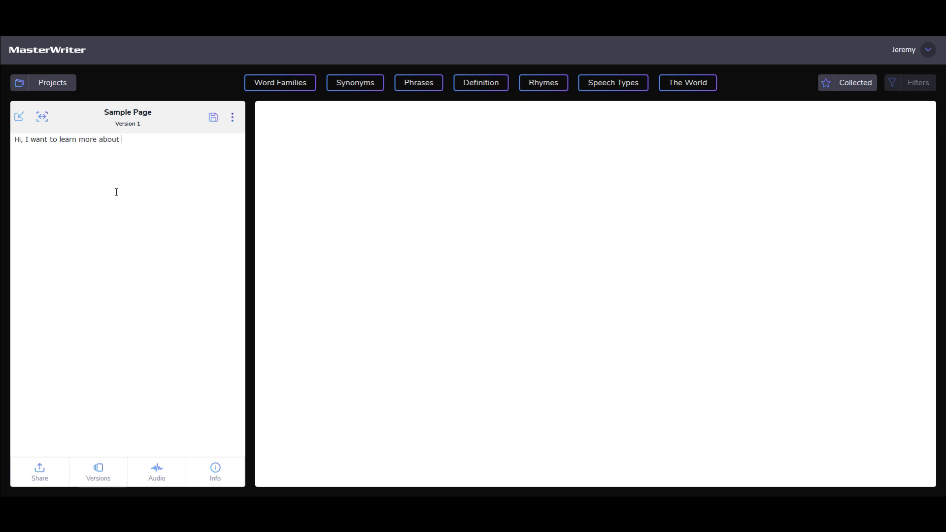
{"action": "type", "text": "MasterWriter. I think it's awesomer."}
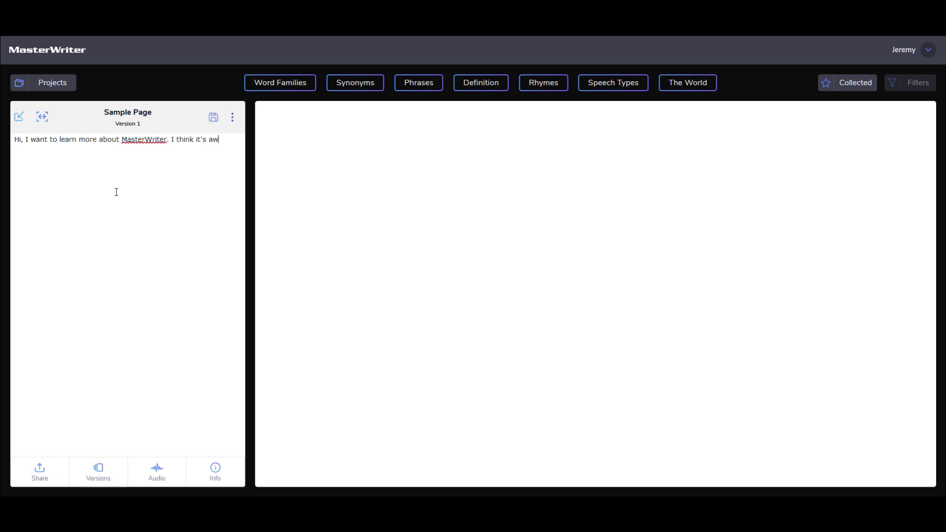
{"action": "key", "text": "BackSpace"}
{"action": "key", "text": "BackSpace"}
{"action": "type", "text": "."}
Search the Synonyms dictionary for 'awesome'.
{"action": "left_click", "coordinate": [271, 85]}
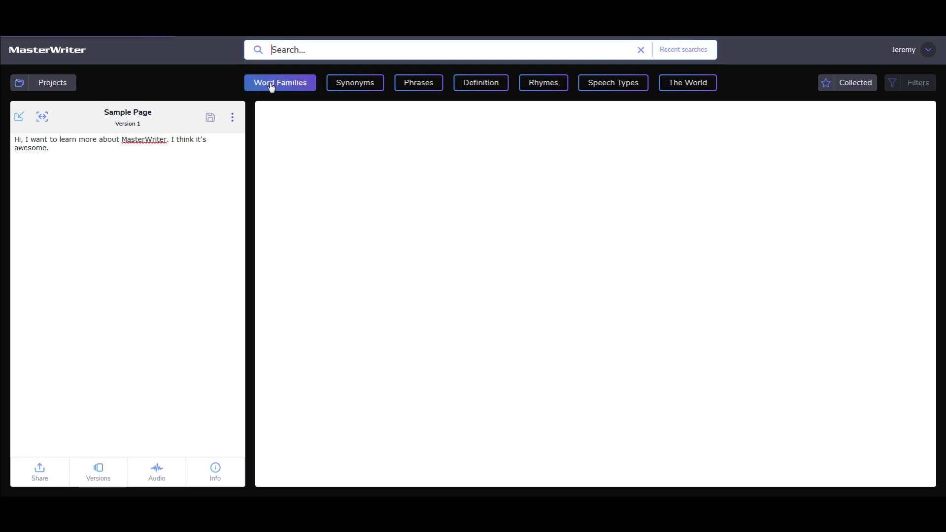
{"action": "left_click", "coordinate": [366, 89]}
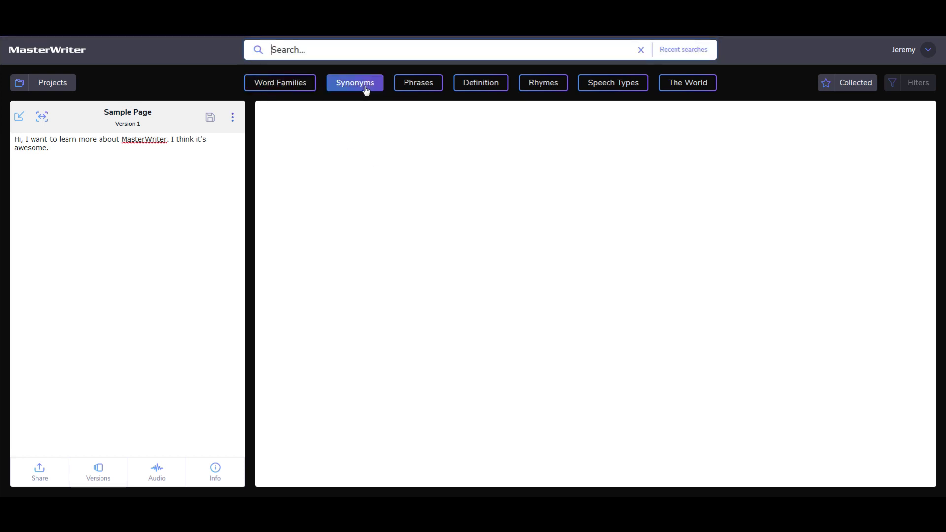
{"action": "left_click", "coordinate": [283, 50]}
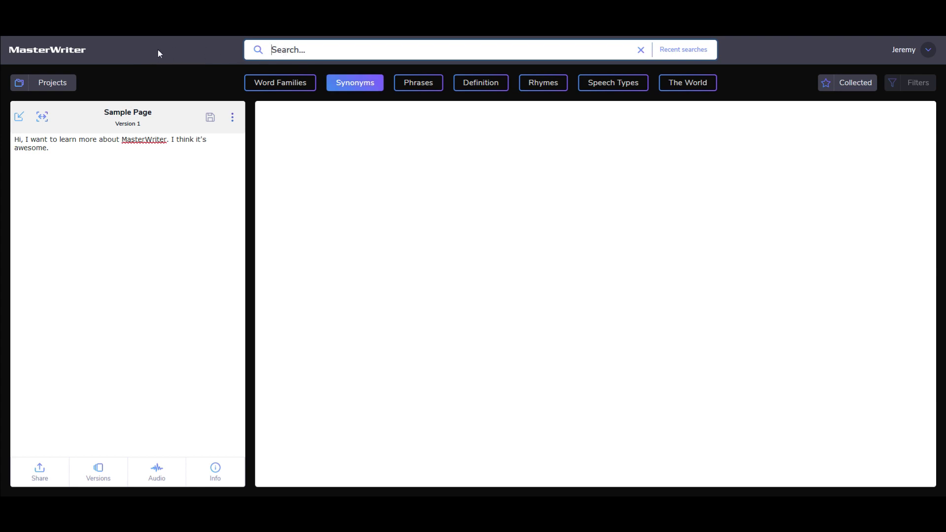
{"action": "type", "text": "awesome"}
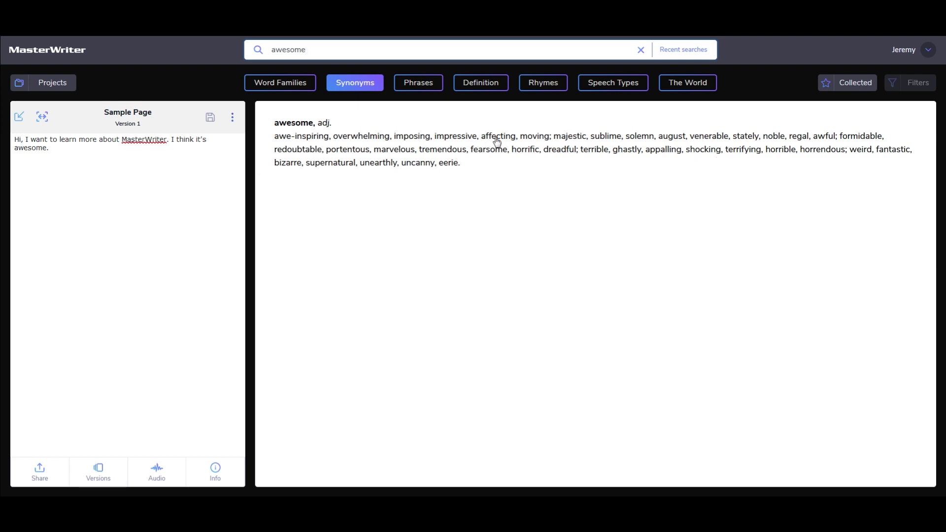
Collect the synonym 'affecting' and view the Collected words list.
{"action": "double_click", "coordinate": [497, 141]}
{"action": "double_click", "coordinate": [490, 150]}
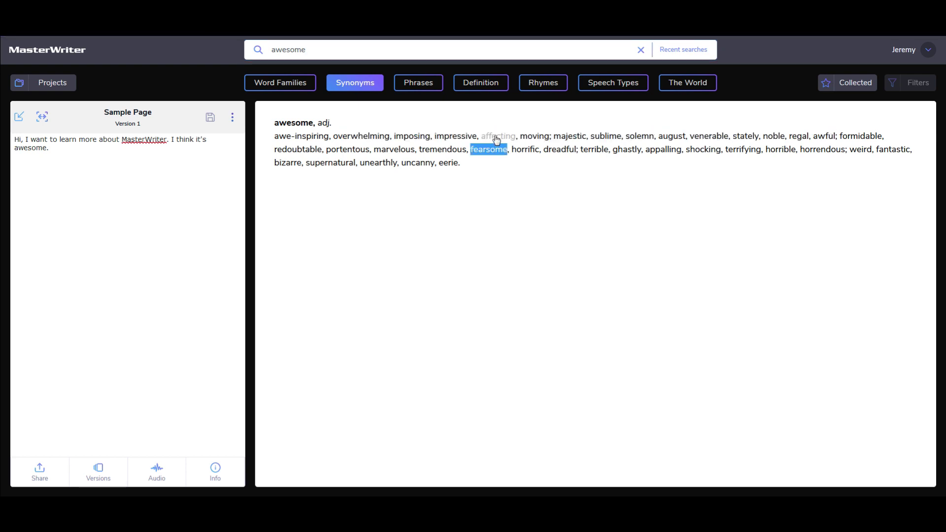
{"action": "double_click", "coordinate": [497, 137]}
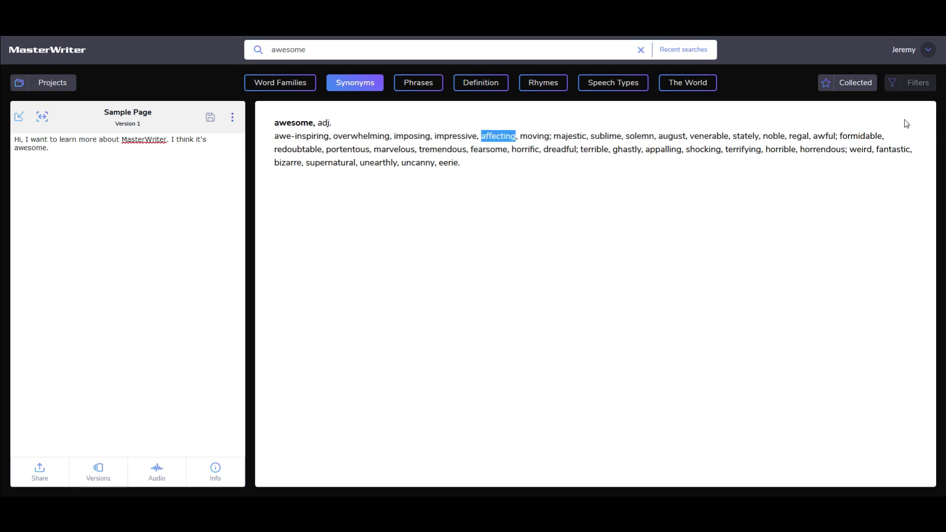
{"action": "left_click", "coordinate": [847, 84]}
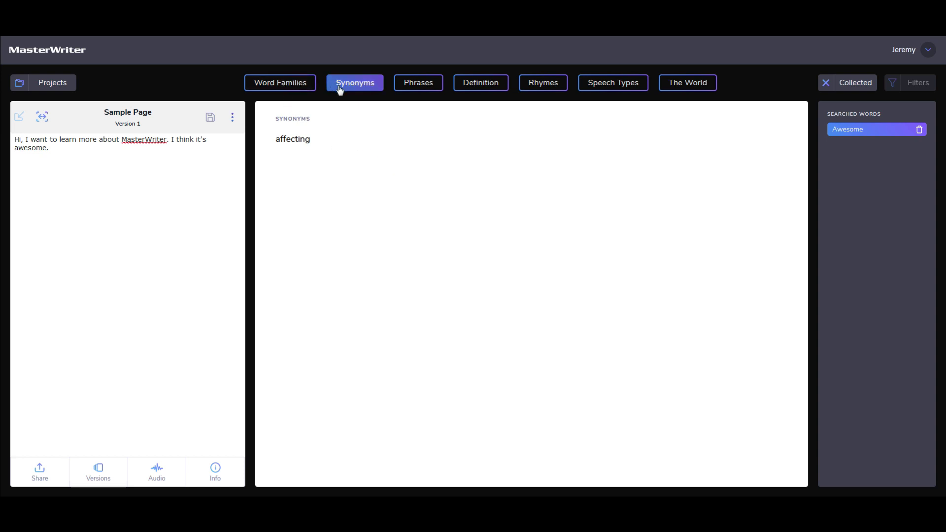
Close the Collected view and browse the recent searches list before dismissing it.
{"action": "left_click", "coordinate": [860, 86]}
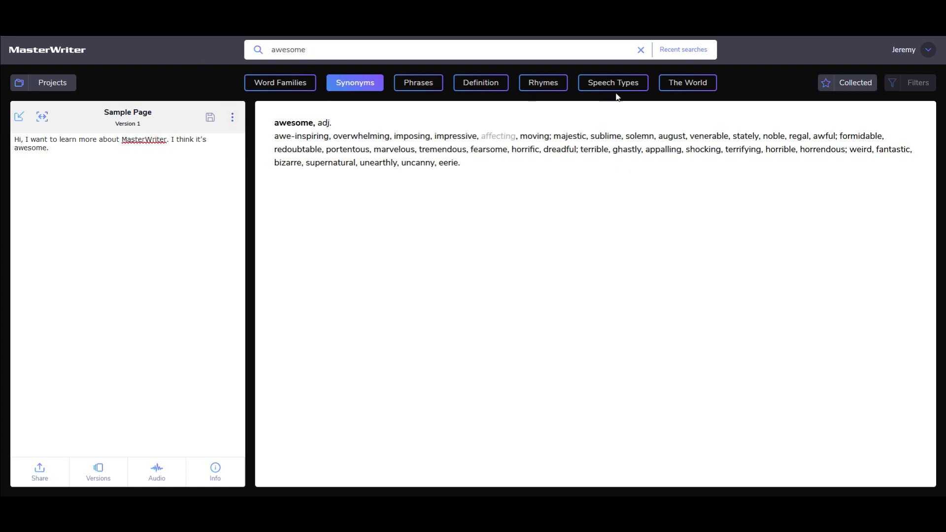
{"action": "left_click", "coordinate": [689, 52]}
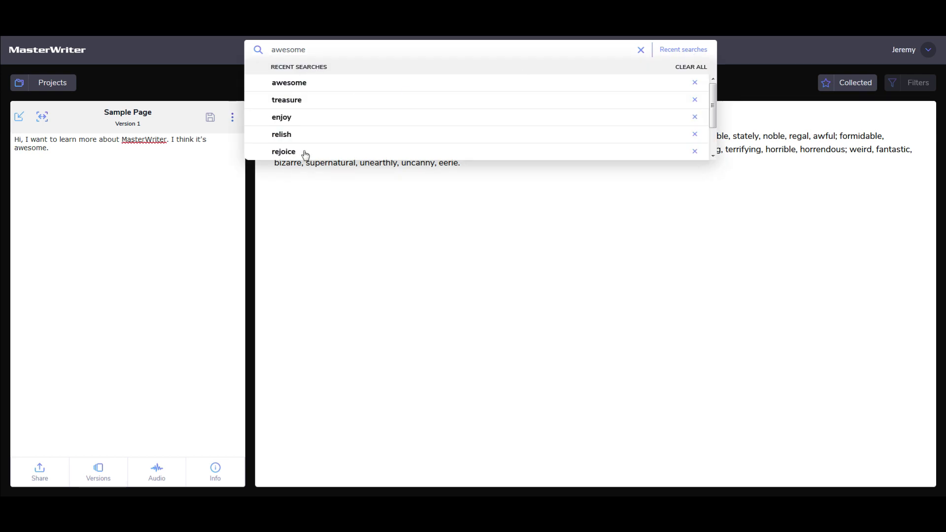
{"action": "scroll", "coordinate": [715, 117], "scroll_direction": "down", "scroll_amount": 3}
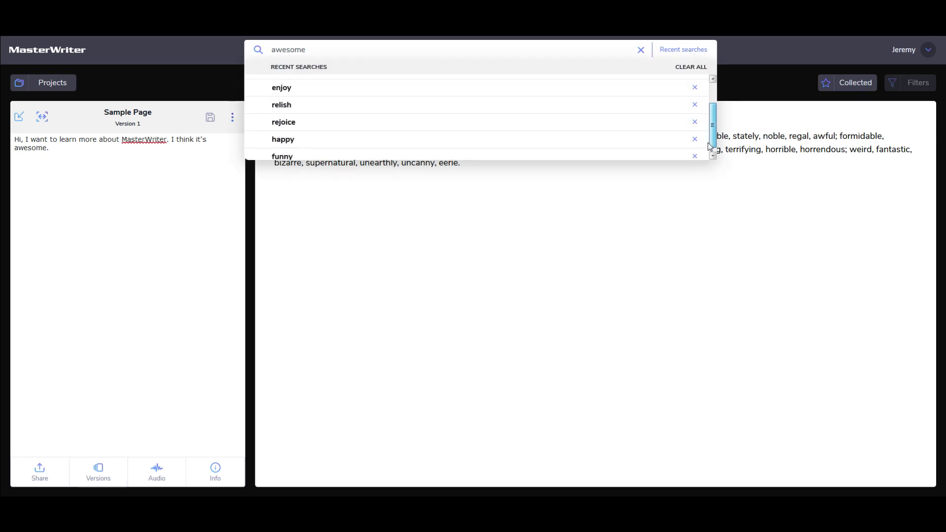
{"action": "scroll", "coordinate": [715, 99], "scroll_direction": "up", "scroll_amount": 3}
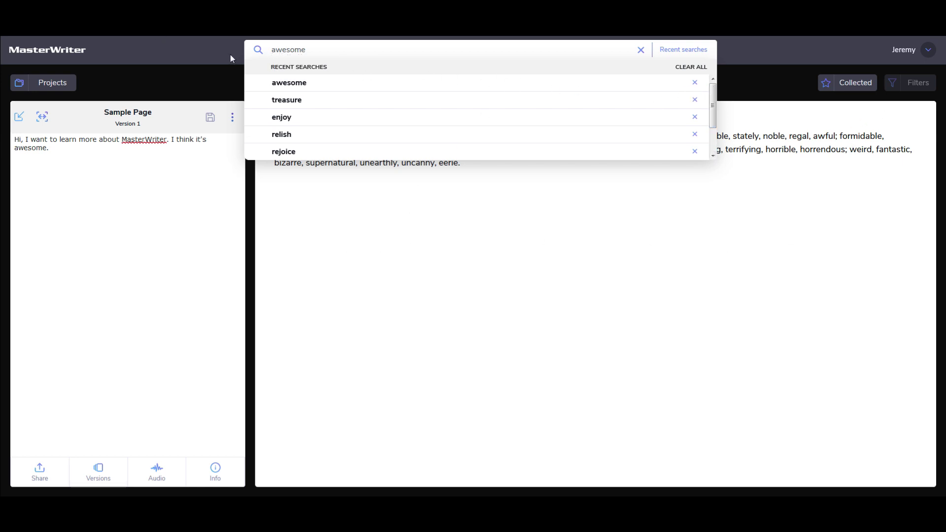
{"action": "left_click", "coordinate": [205, 48]}
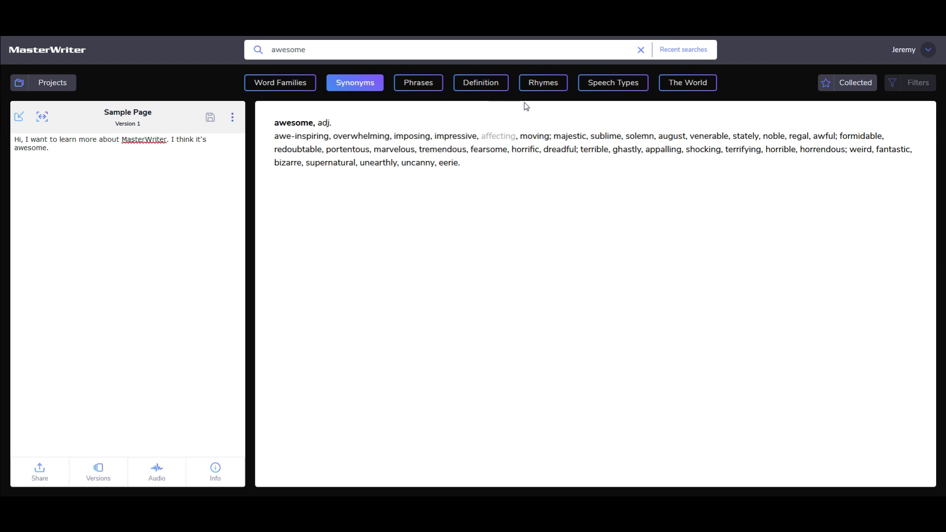
Show rhymes for 'awesome', trying close, wider and widest rhyme types.
{"action": "left_click", "coordinate": [545, 85]}
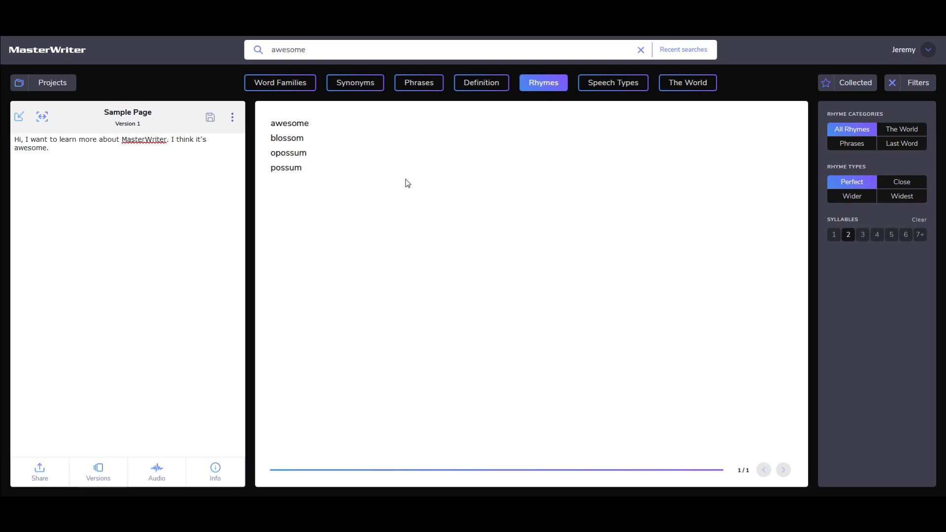
{"action": "left_click", "coordinate": [895, 187]}
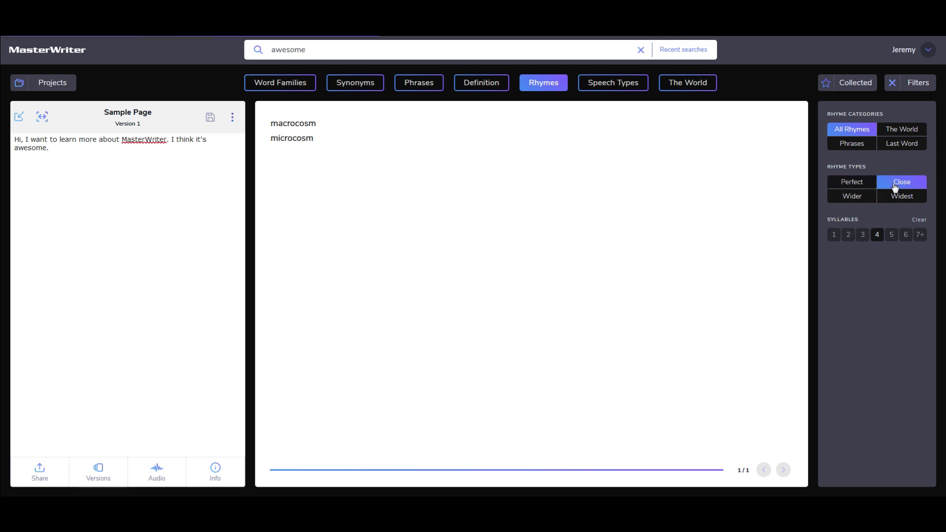
{"action": "left_click", "coordinate": [851, 200]}
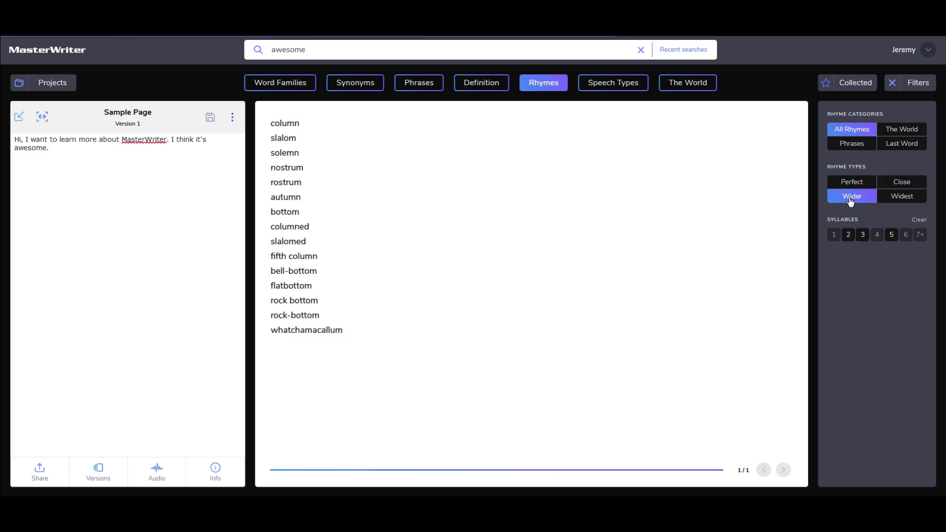
{"action": "left_click", "coordinate": [889, 201]}
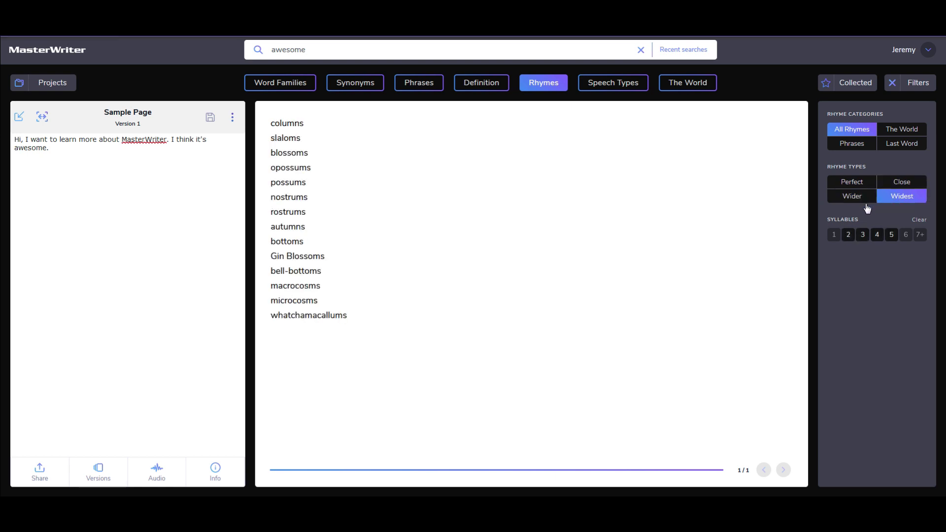
Try and clear a two-syllable filter, return to perfect rhymes, then show Speech Types results.
{"action": "left_click", "coordinate": [850, 238]}
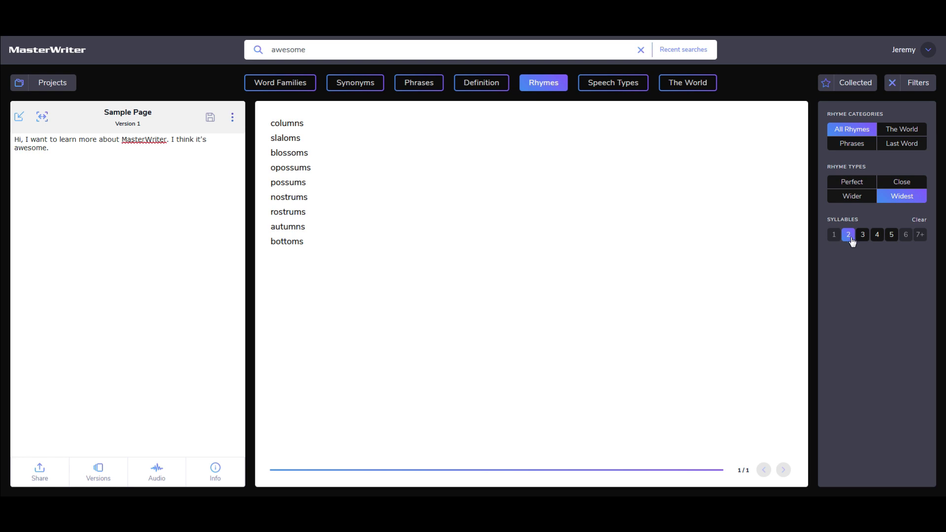
{"action": "left_click", "coordinate": [851, 240]}
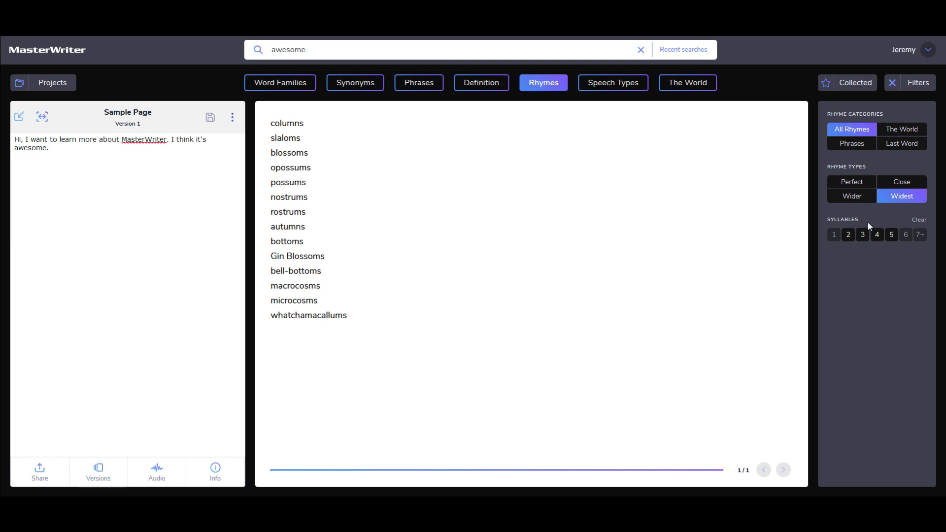
{"action": "left_click", "coordinate": [855, 239]}
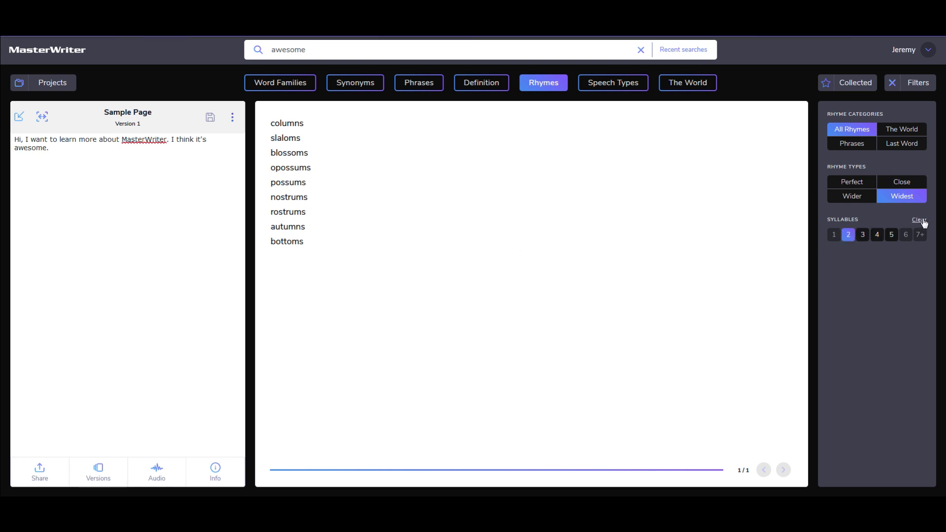
{"action": "left_click", "coordinate": [917, 220]}
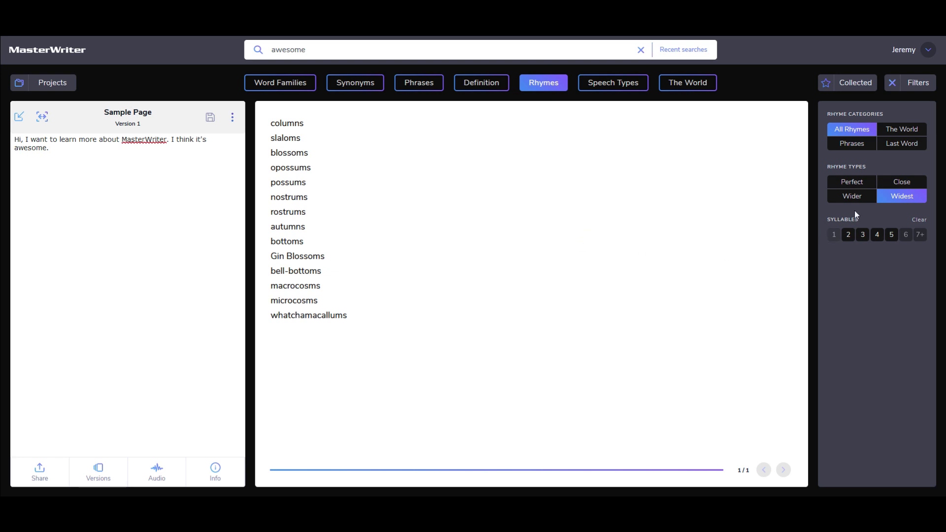
{"action": "left_click", "coordinate": [851, 182]}
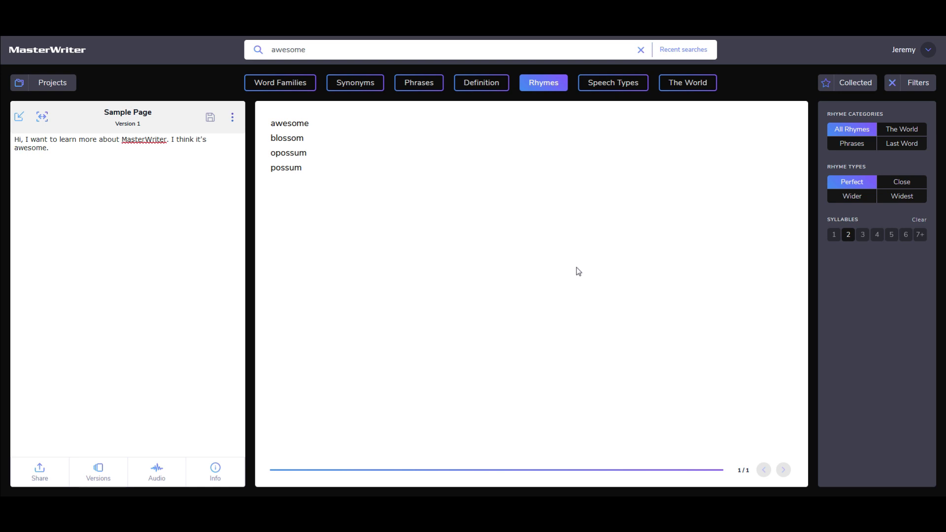
{"action": "left_click", "coordinate": [606, 93]}
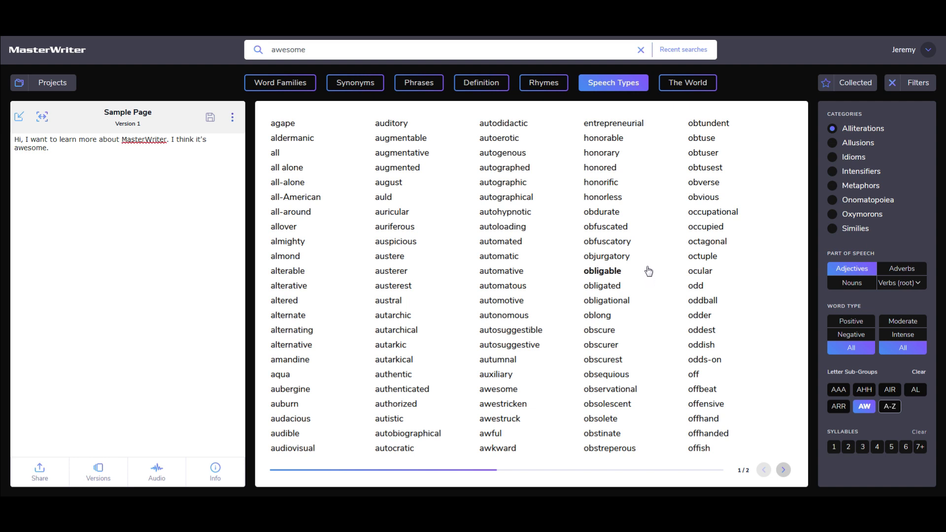
Show the word family for 'awesome', glance at its synonyms, and include Extended words.
{"action": "left_click", "coordinate": [280, 84]}
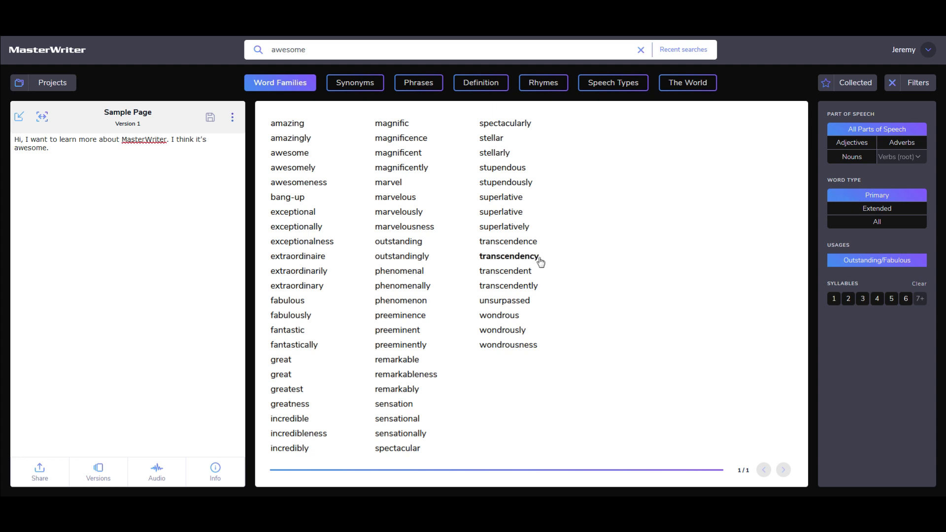
{"action": "left_click", "coordinate": [362, 92]}
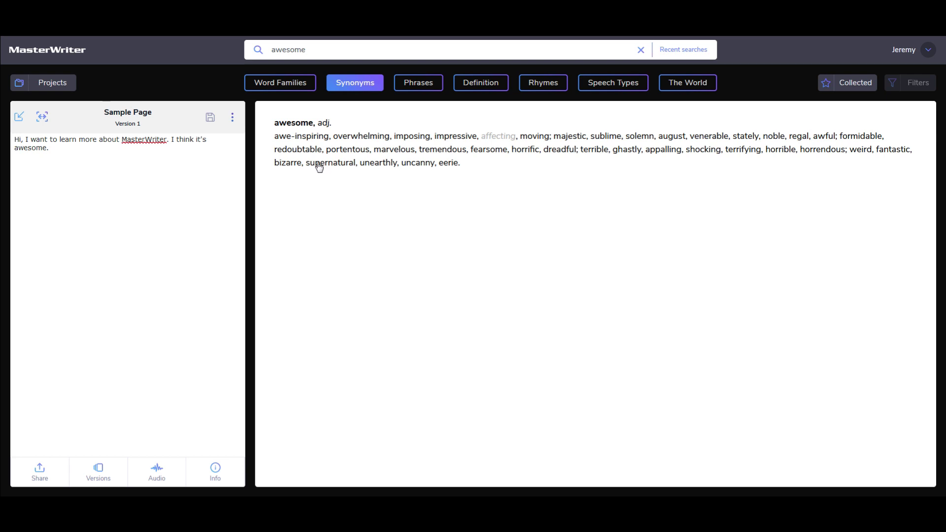
{"action": "left_click", "coordinate": [278, 83]}
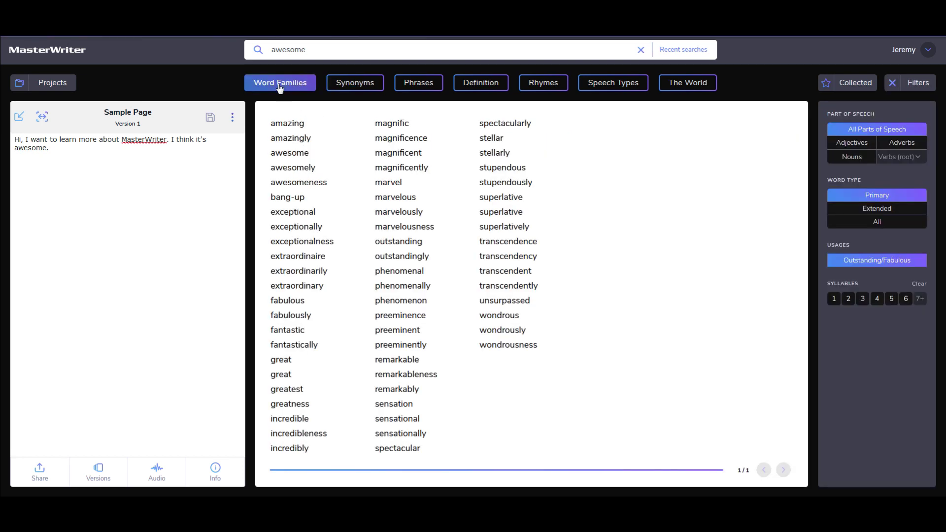
{"action": "left_click", "coordinate": [871, 213]}
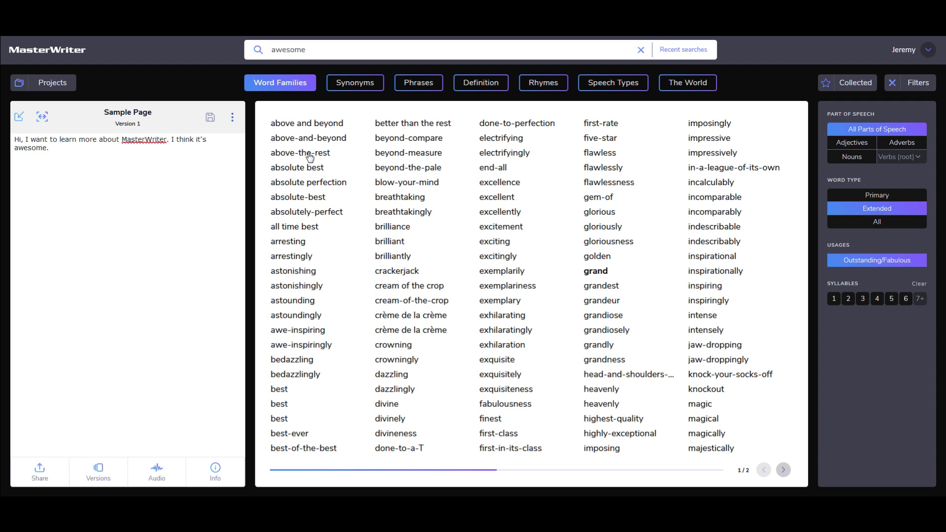
Select the word 'awesome' in the Sample Page passage.
{"action": "left_click_drag", "start_coordinate": [17, 149], "coordinate": [41, 148]}
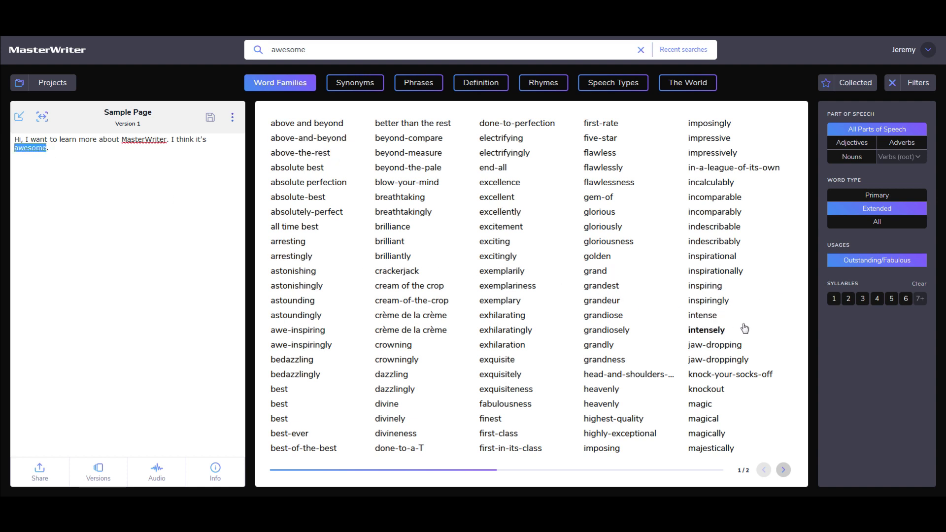
Copy 'inspirational' from the word family results.
{"action": "double_click", "coordinate": [717, 258]}
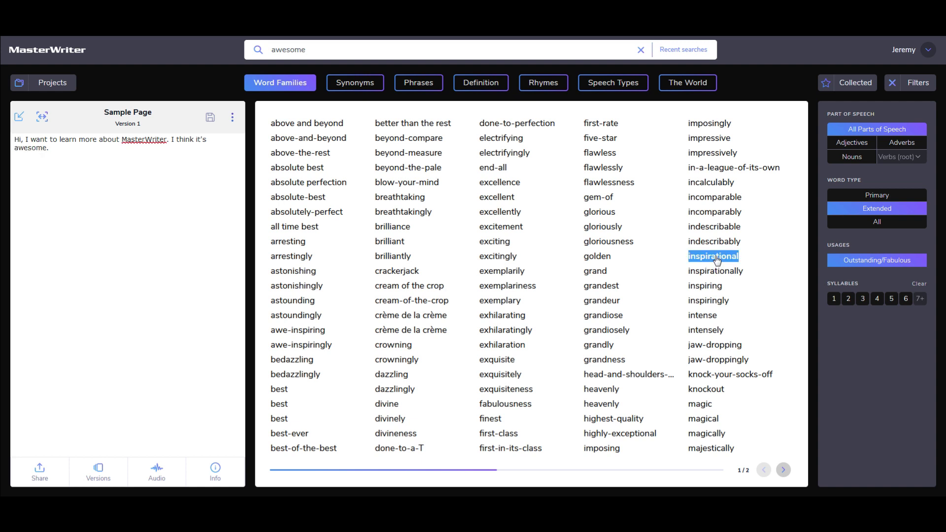
{"action": "right_click", "coordinate": [716, 258]}
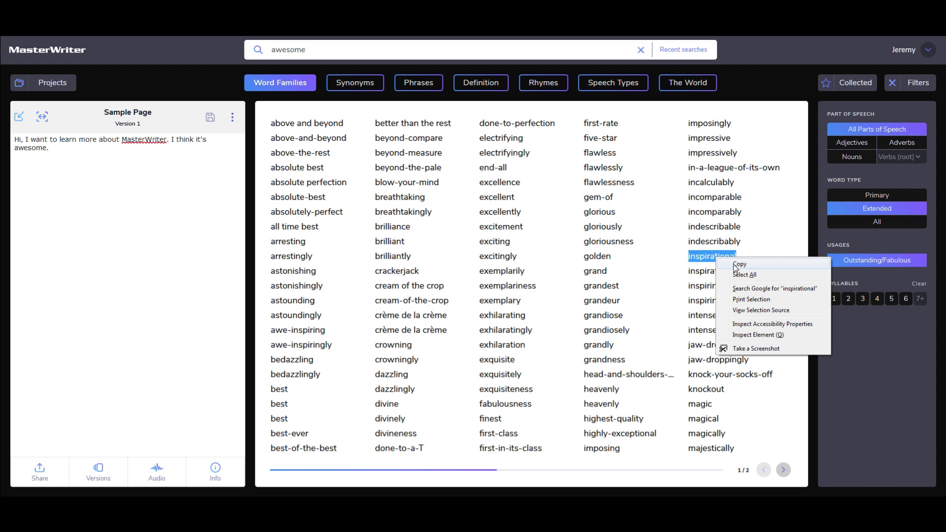
{"action": "left_click", "coordinate": [734, 265]}
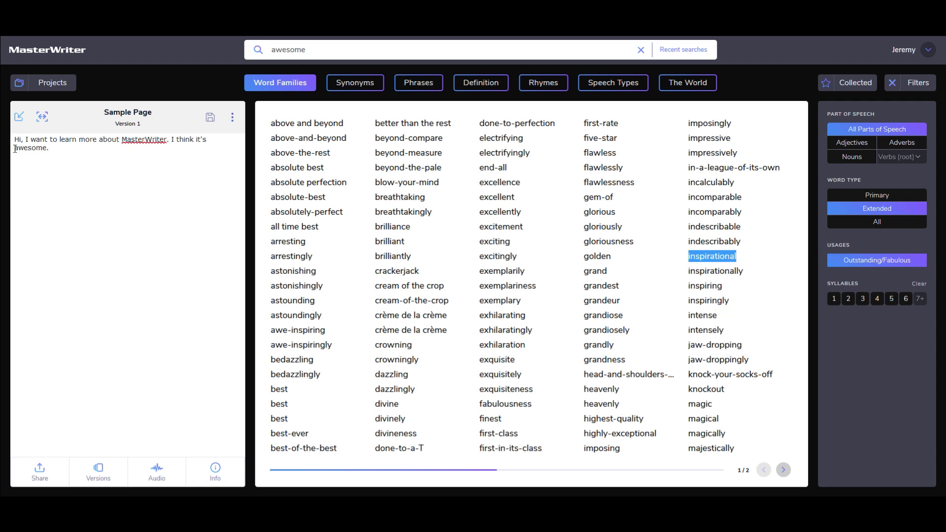
Paste 'inspirational' over 'awesome' in the passage, dismissing the paste notice.
{"action": "left_click_drag", "start_coordinate": [15, 149], "coordinate": [47, 146]}
{"action": "right_click", "coordinate": [31, 146]}
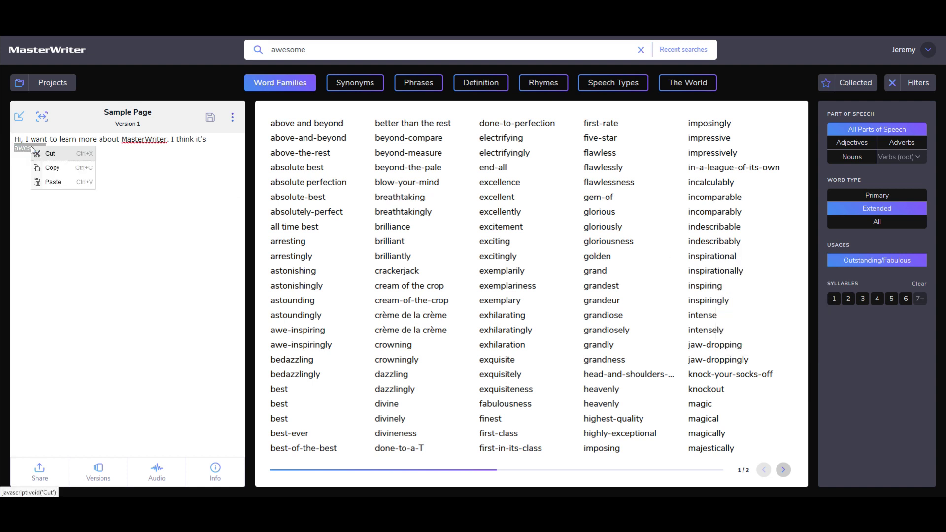
{"action": "left_click", "coordinate": [50, 183]}
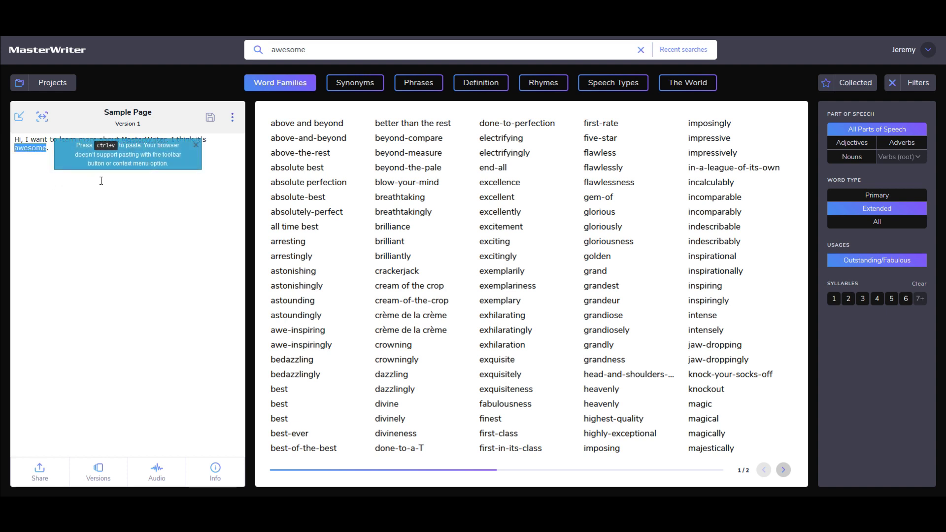
{"action": "left_click", "coordinate": [101, 181]}
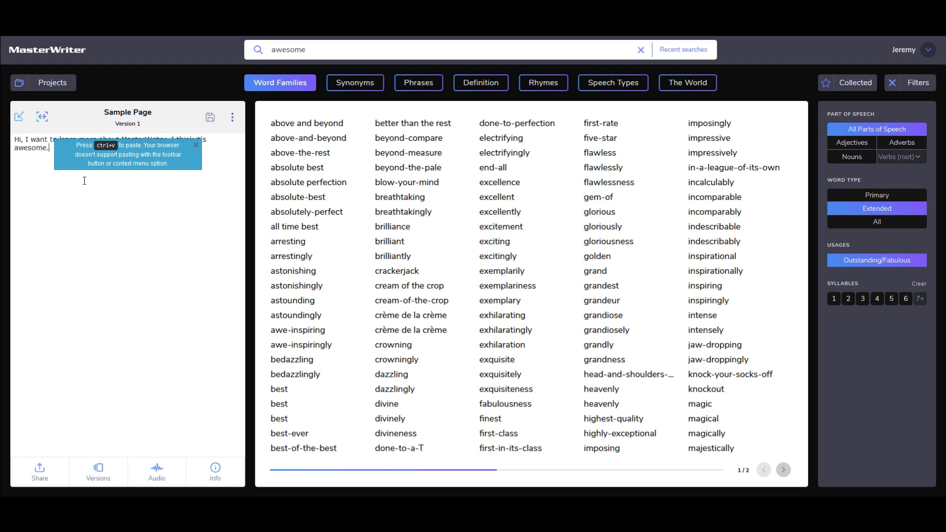
{"action": "left_click", "coordinate": [197, 146]}
{"action": "left_click_drag", "start_coordinate": [14, 148], "coordinate": [46, 148]}
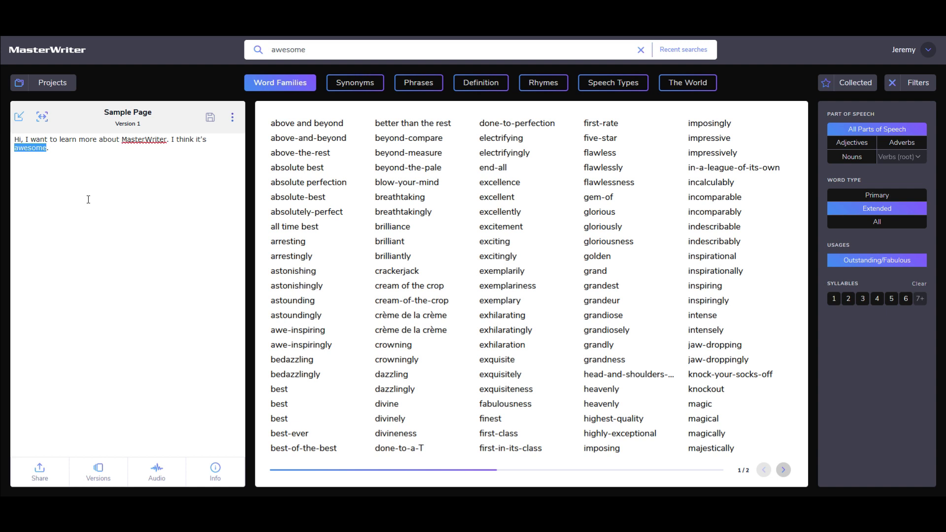
{"action": "key", "text": "ctrl+v"}
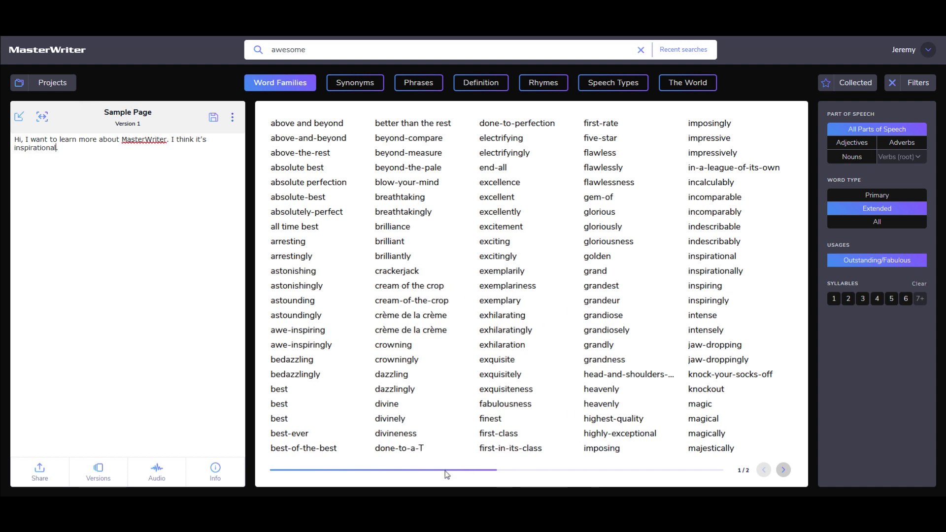
Show page two of the extended 'awesome' word family, then switch to The World dictionary.
{"action": "left_click", "coordinate": [782, 469]}
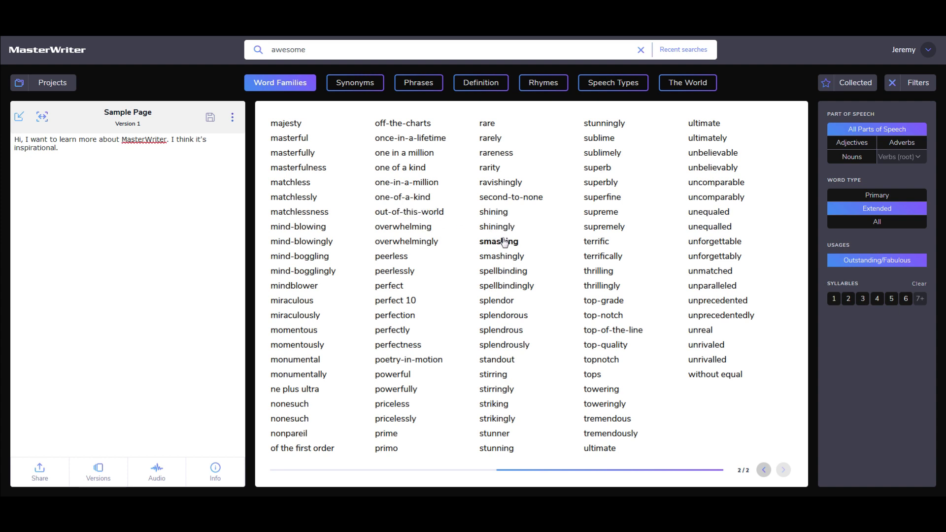
{"action": "left_click", "coordinate": [682, 92]}
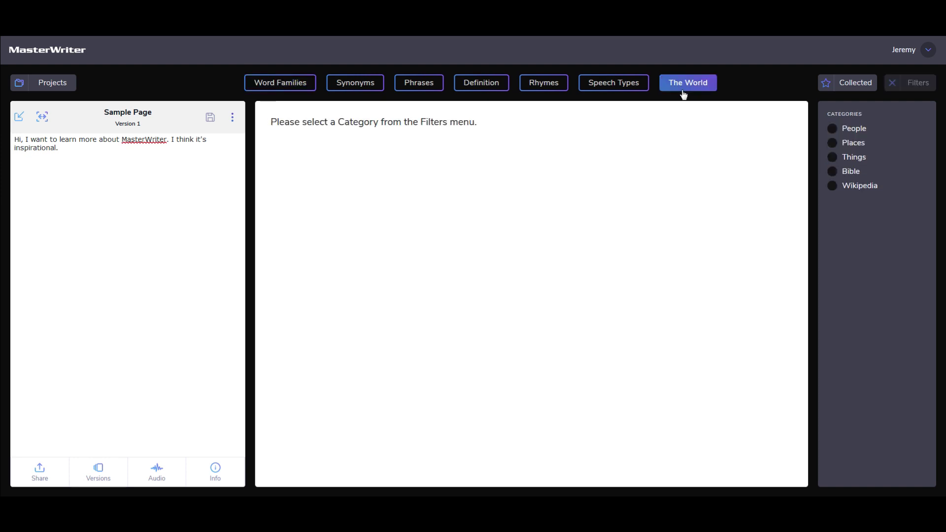
Browse The World's People names: People of the US, then Fiction/Folklore animated characters.
{"action": "left_click", "coordinate": [831, 128]}
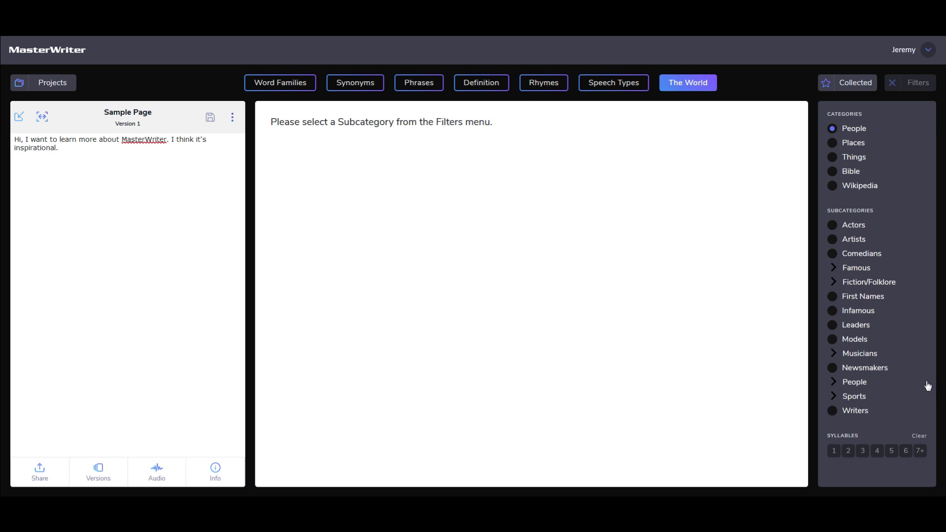
{"action": "left_click", "coordinate": [836, 384]}
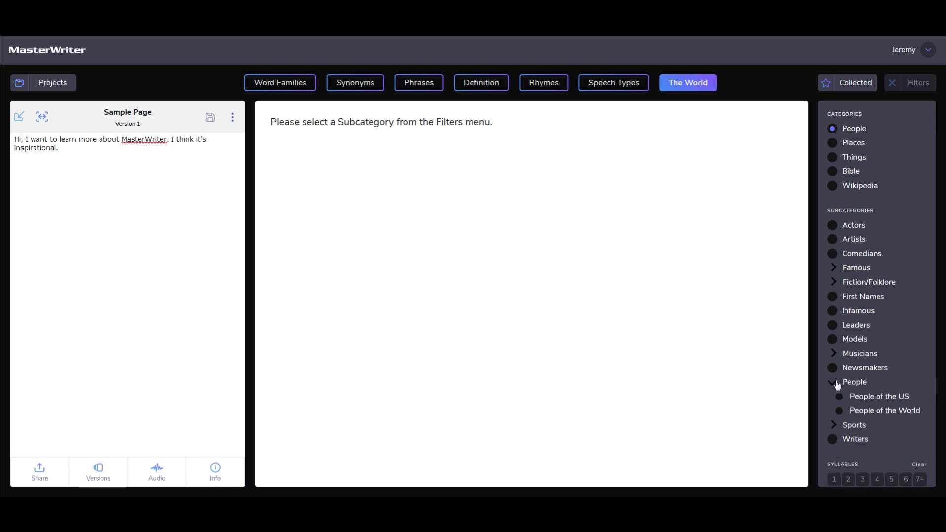
{"action": "left_click", "coordinate": [845, 401]}
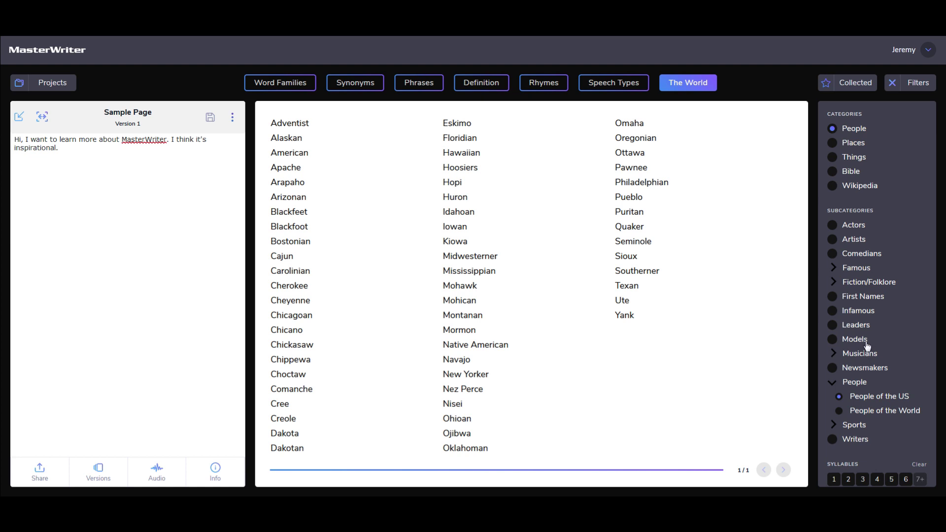
{"action": "left_click", "coordinate": [833, 282]}
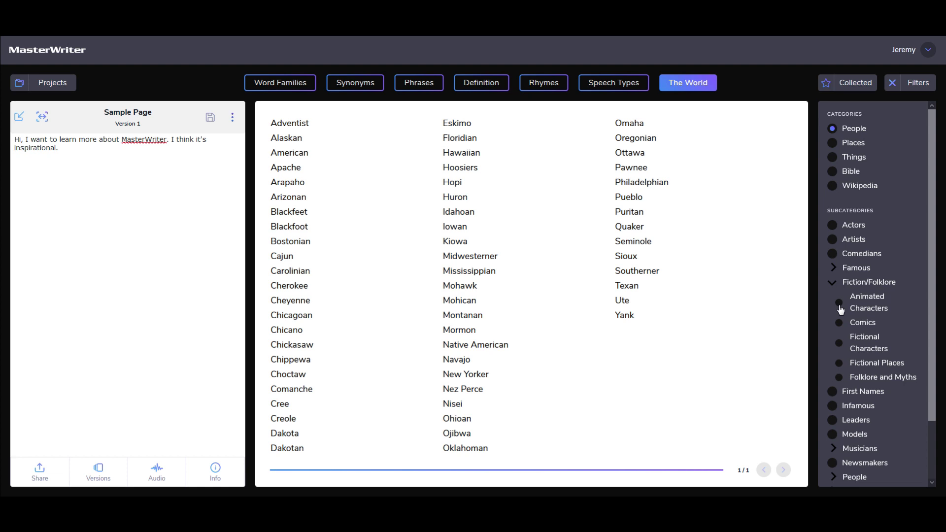
{"action": "left_click", "coordinate": [840, 306]}
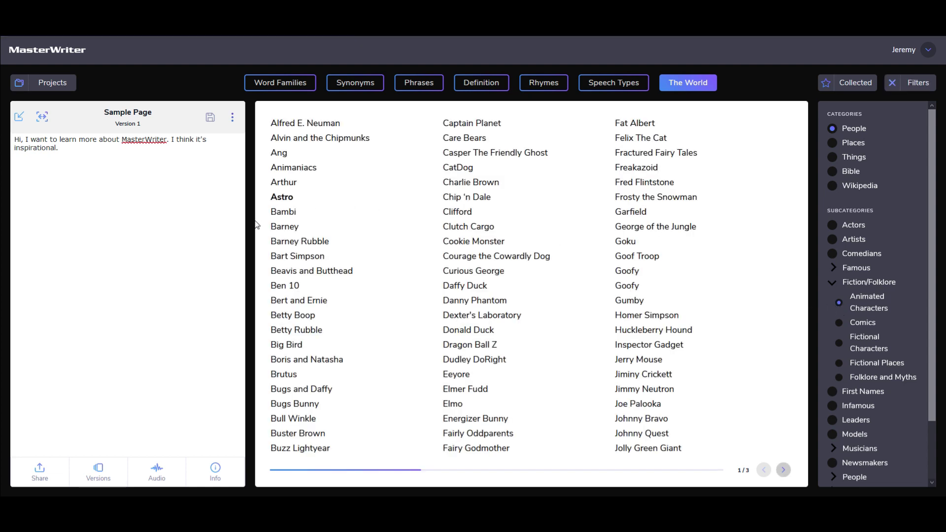
Look up Bart Simpson from Animated Characters on Wikipedia, then return to the People lists.
{"action": "double_click", "coordinate": [305, 261]}
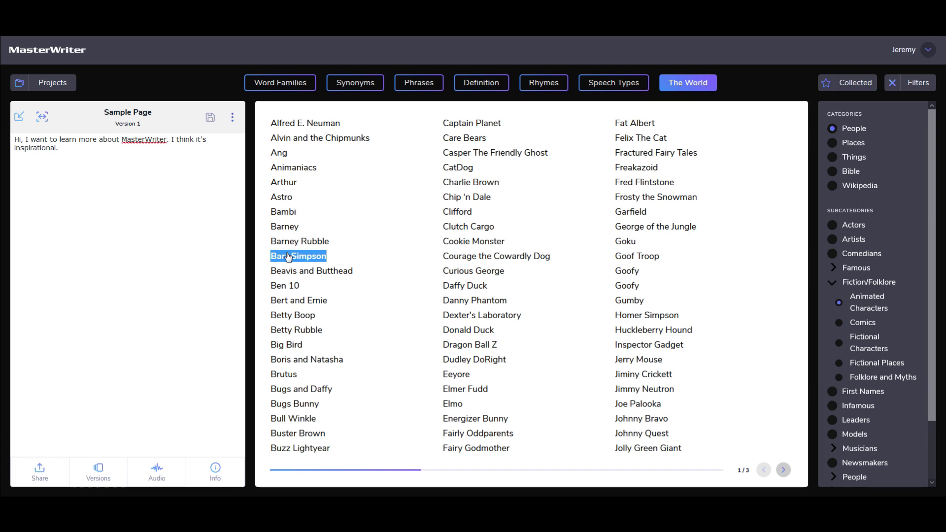
{"action": "left_click", "coordinate": [831, 187]}
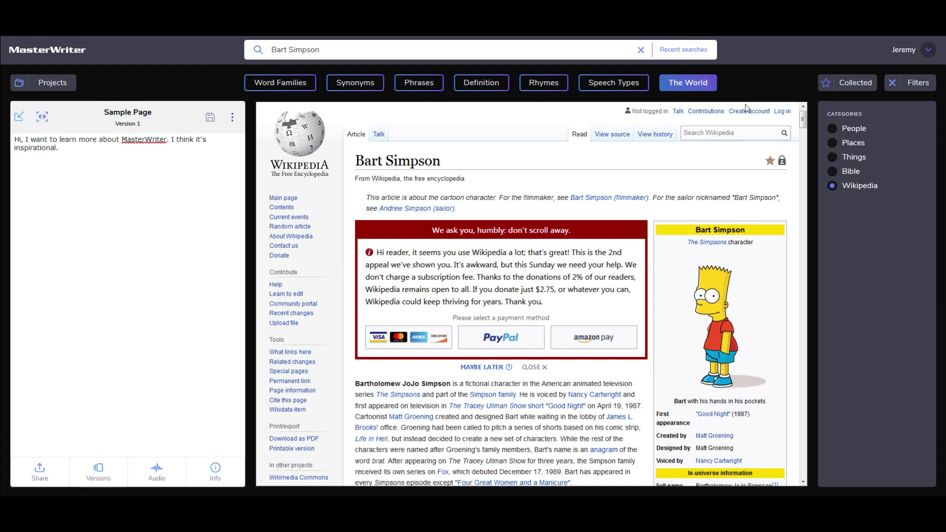
{"action": "left_click", "coordinate": [831, 130]}
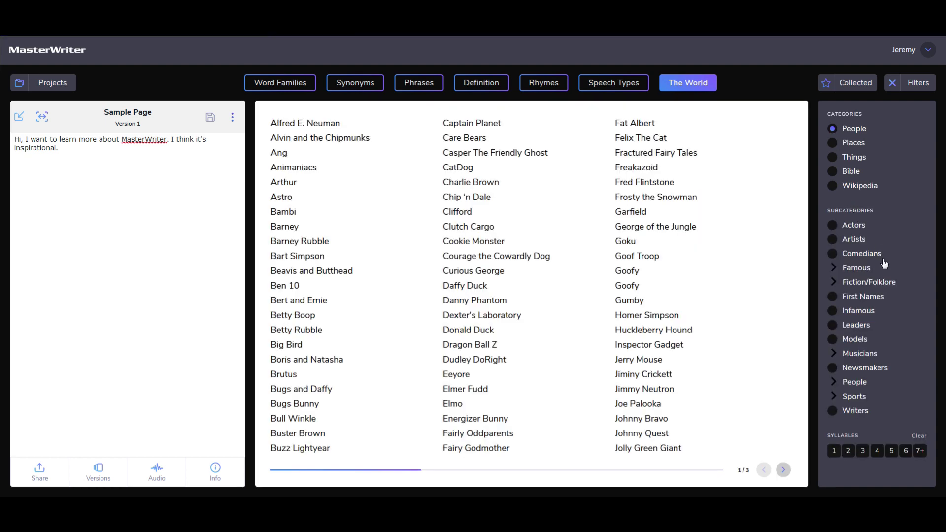
Show People > First Names and page forward to page 9 of 22, Gillian to Hubert.
{"action": "left_click", "coordinate": [832, 297]}
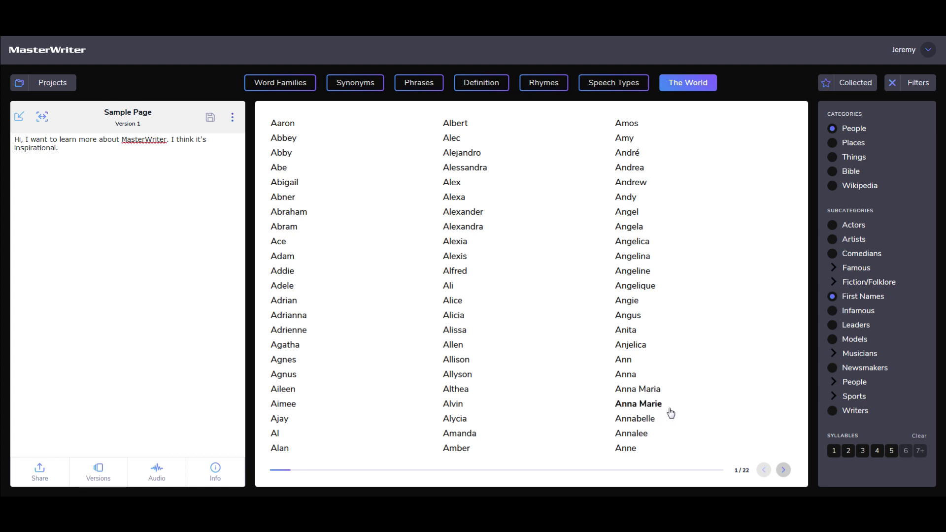
{"action": "left_click", "coordinate": [784, 471]}
{"action": "left_click", "coordinate": [784, 472]}
{"action": "left_click", "coordinate": [783, 471]}
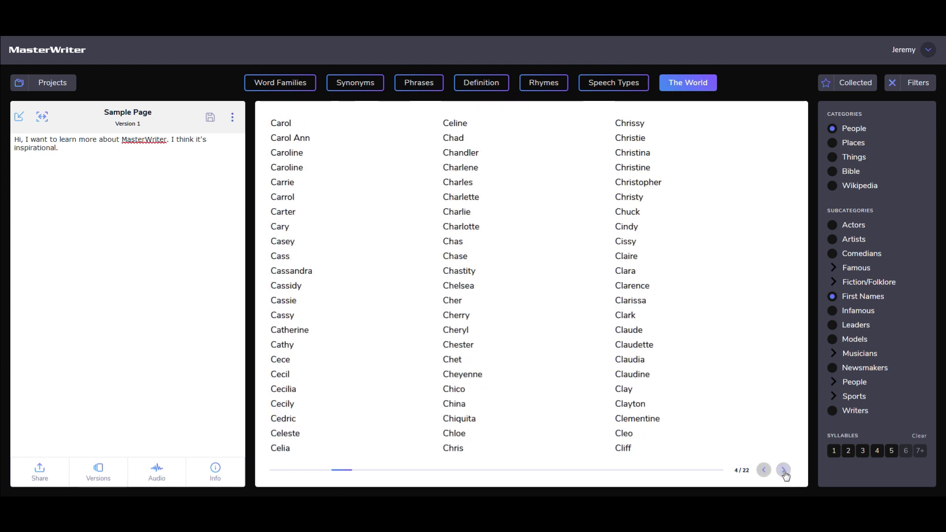
{"action": "left_click", "coordinate": [784, 471]}
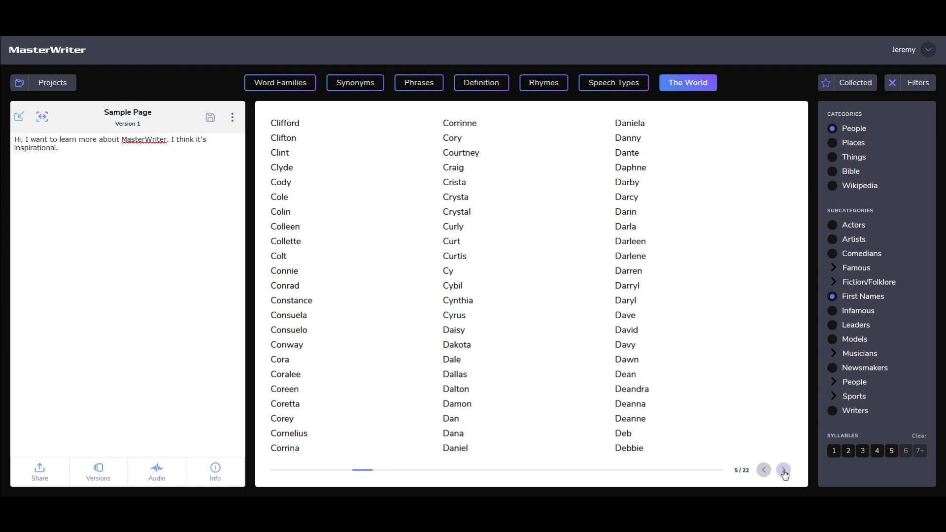
{"action": "left_click", "coordinate": [783, 471]}
{"action": "left_click", "coordinate": [783, 471]}
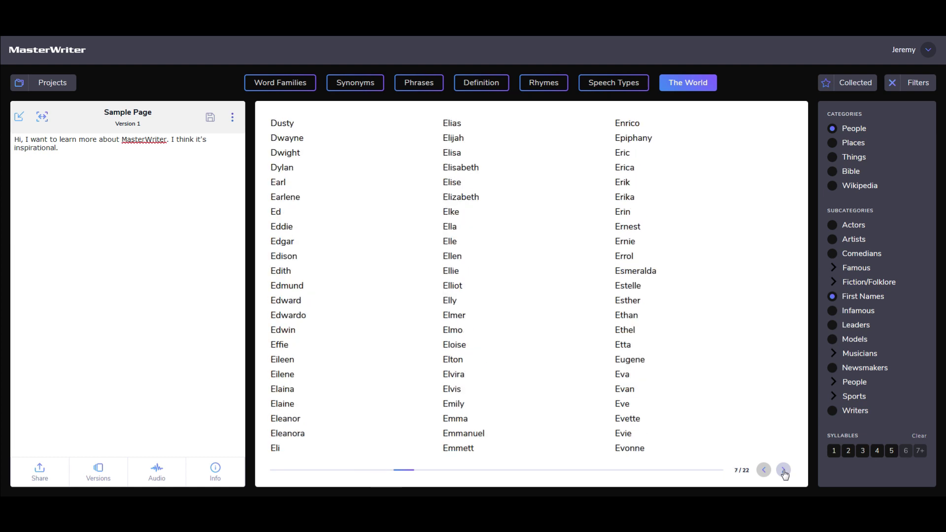
{"action": "left_click", "coordinate": [784, 471]}
{"action": "left_click", "coordinate": [784, 471]}
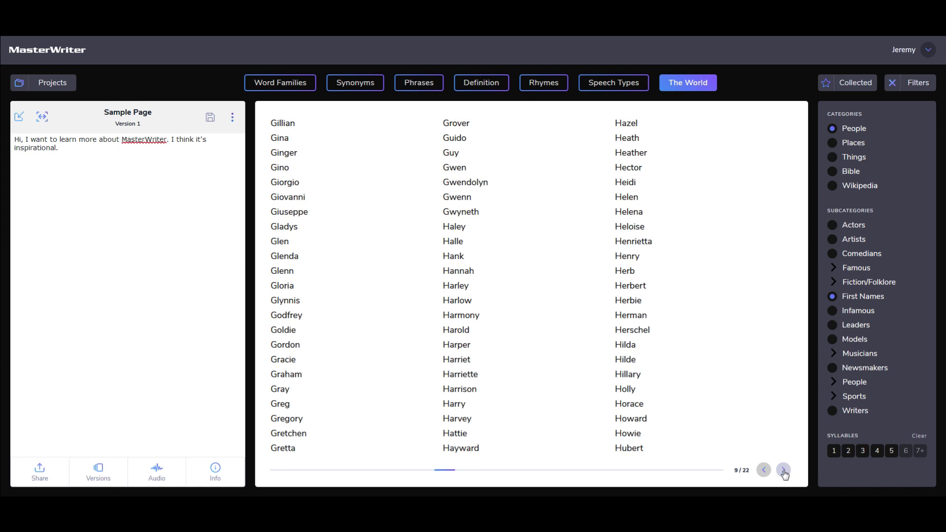